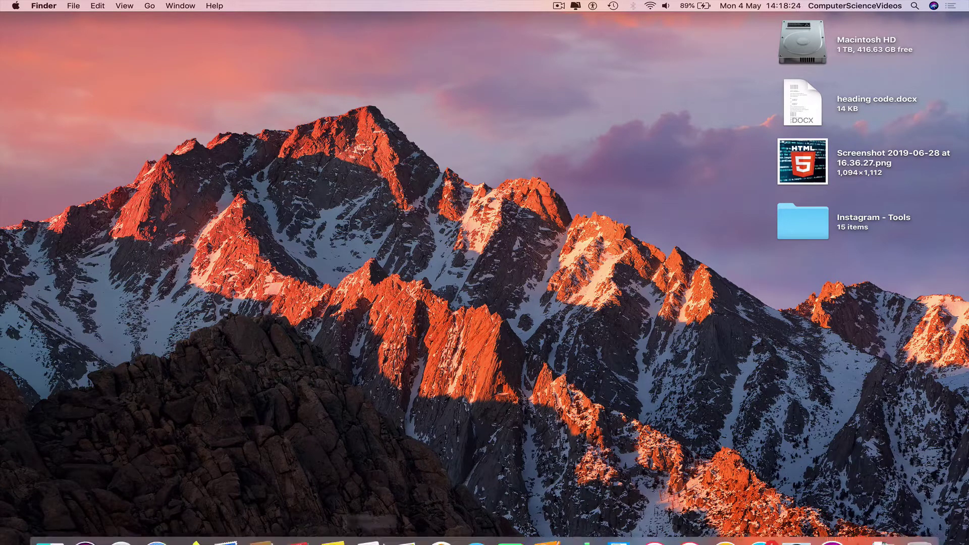
Launch Safari on the Instagram profile, then take its window out of full screen
mouse_move(485, 542)
click(158, 524)
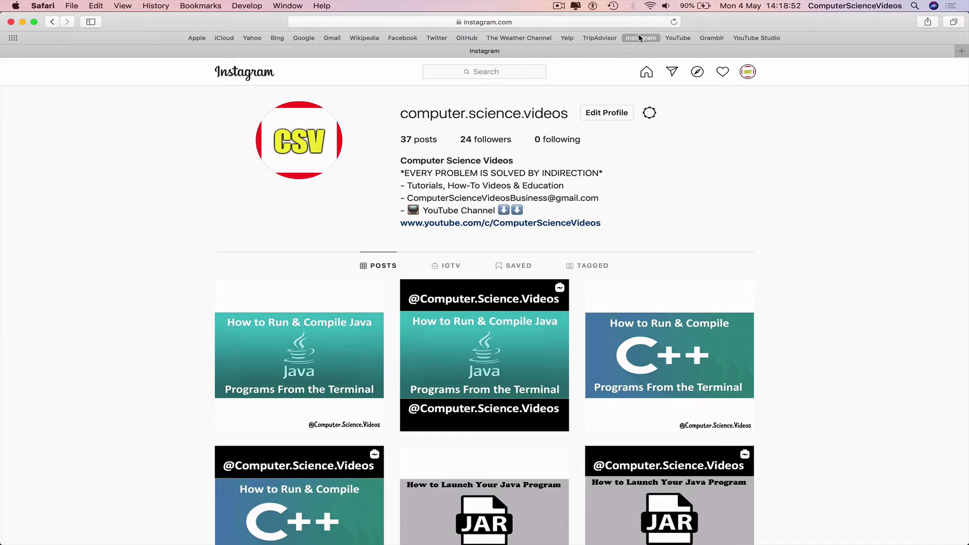
click(34, 23)
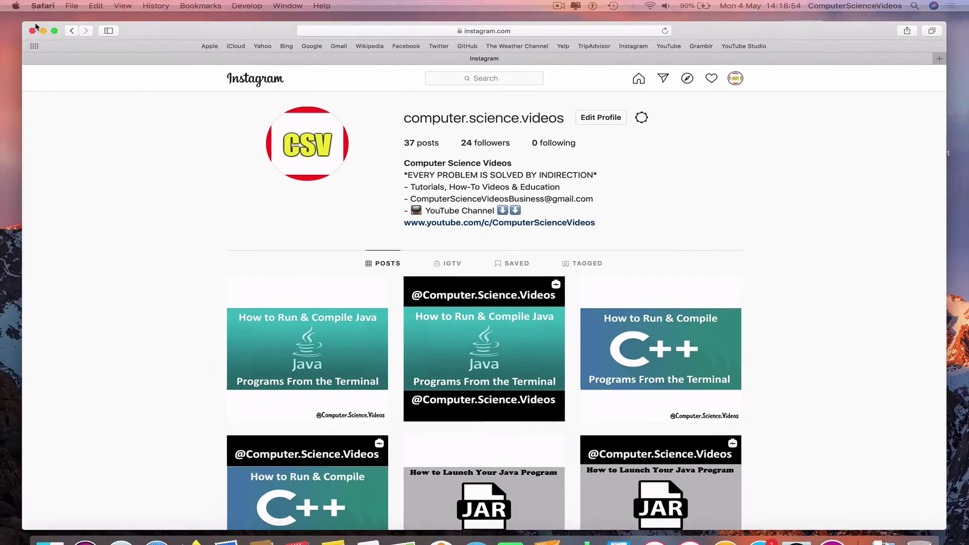
Move Firefox's Instagram window from Desktop 2 to Desktop 1, and bring Safari's window forward
key(ctrl+Up)
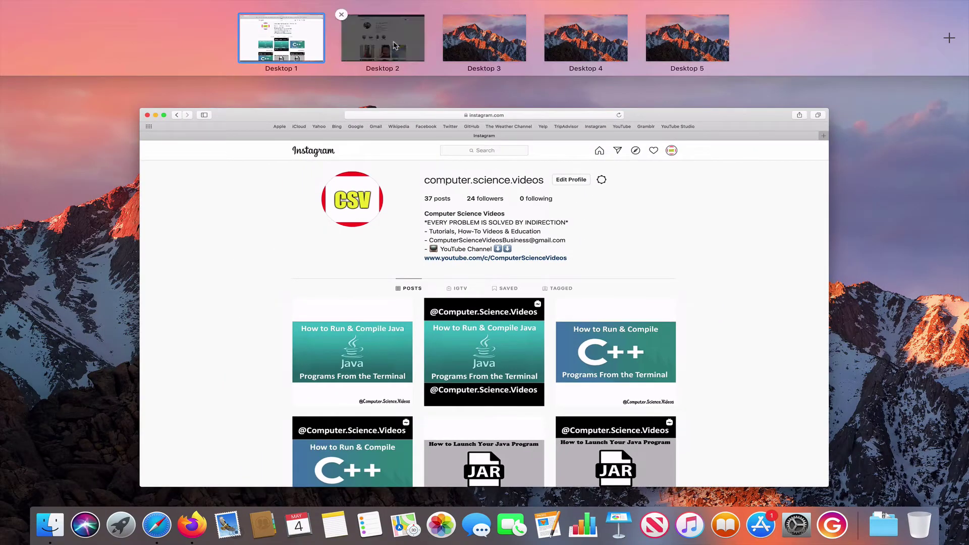
click(383, 39)
key(ctrl+Up)
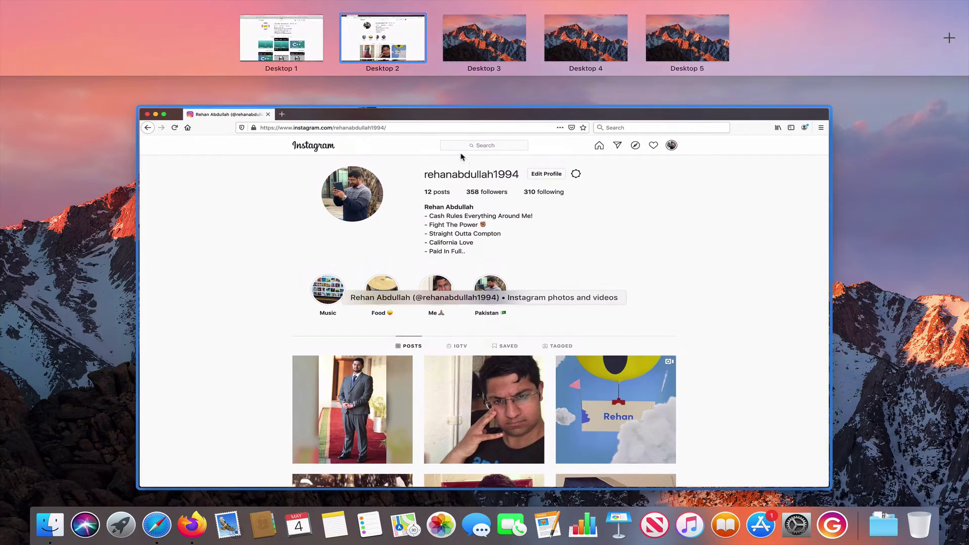
drag(441, 211, 284, 38)
click(283, 39)
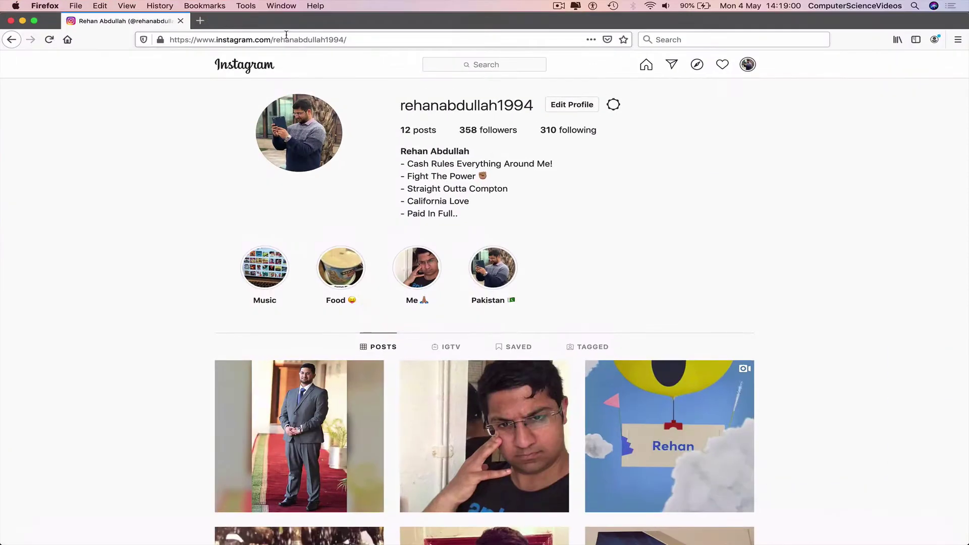
key(ctrl+Up)
click(228, 152)
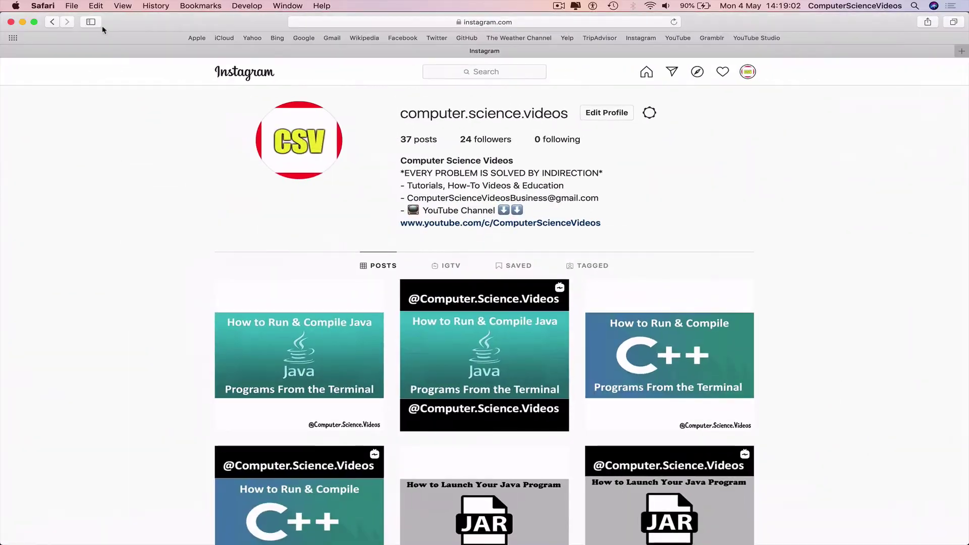
click(35, 23)
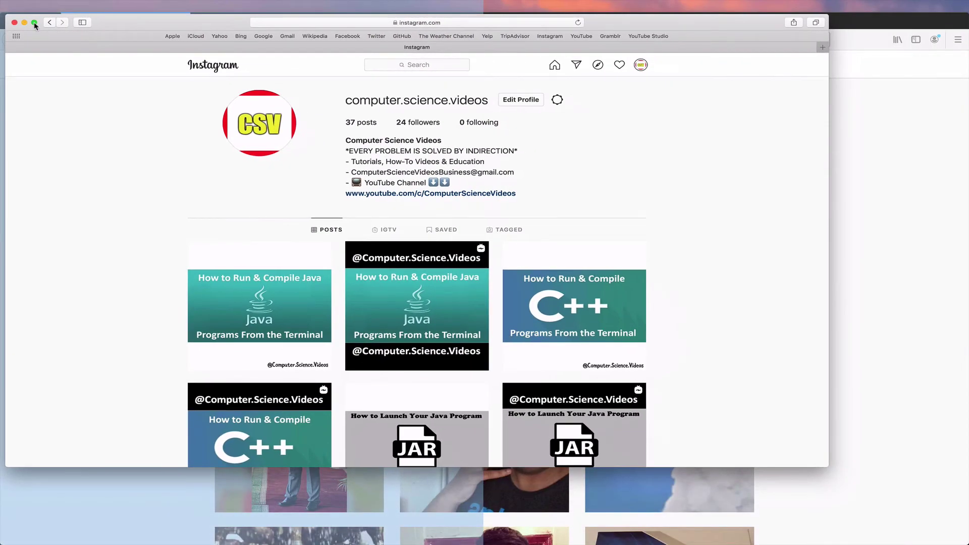
click(35, 22)
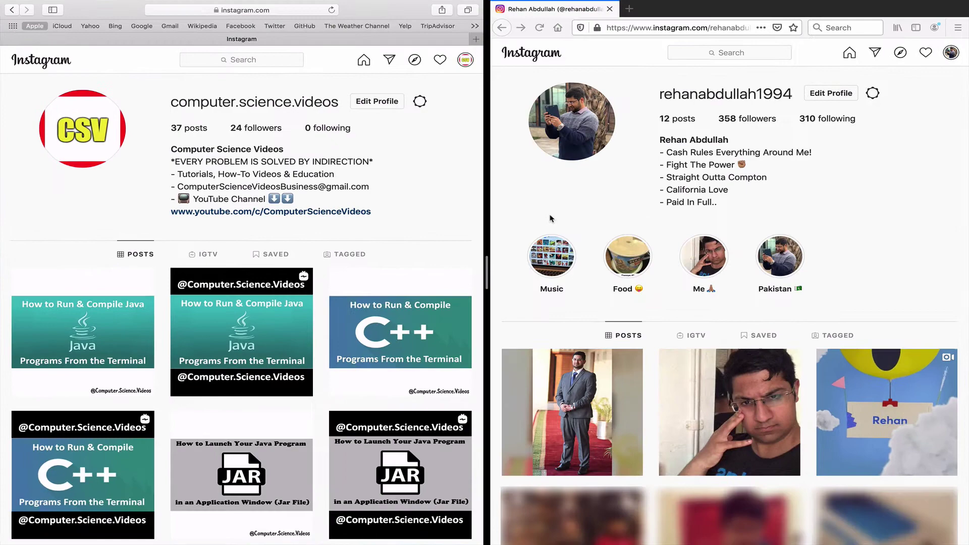
scroll(570, 280, down, 5)
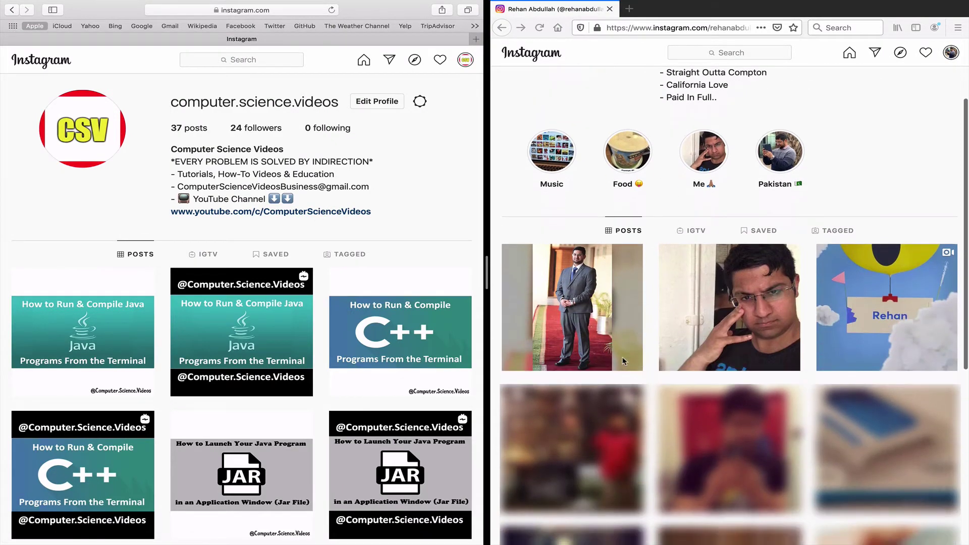
scroll(571, 281, up, 5)
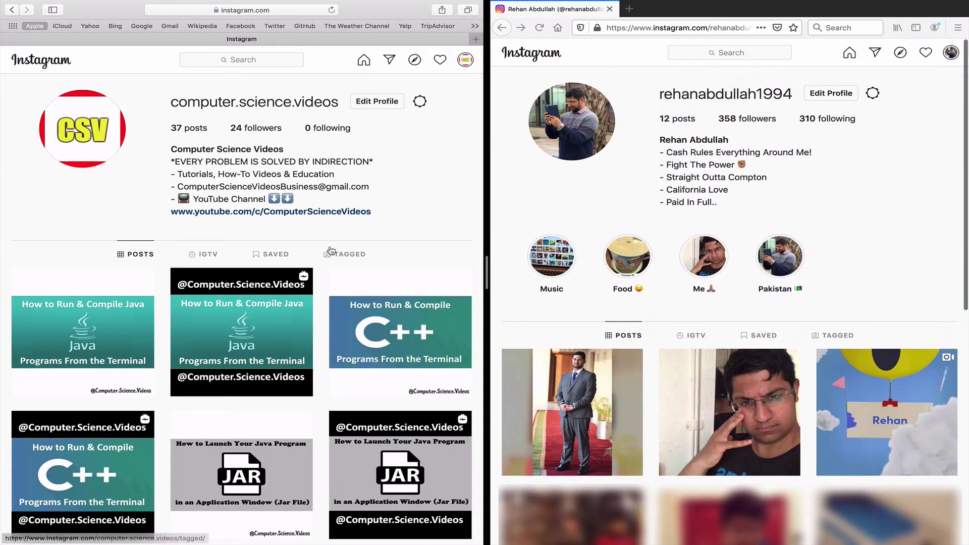
scroll(243, 341, down, 5)
scroll(242, 341, up, 5)
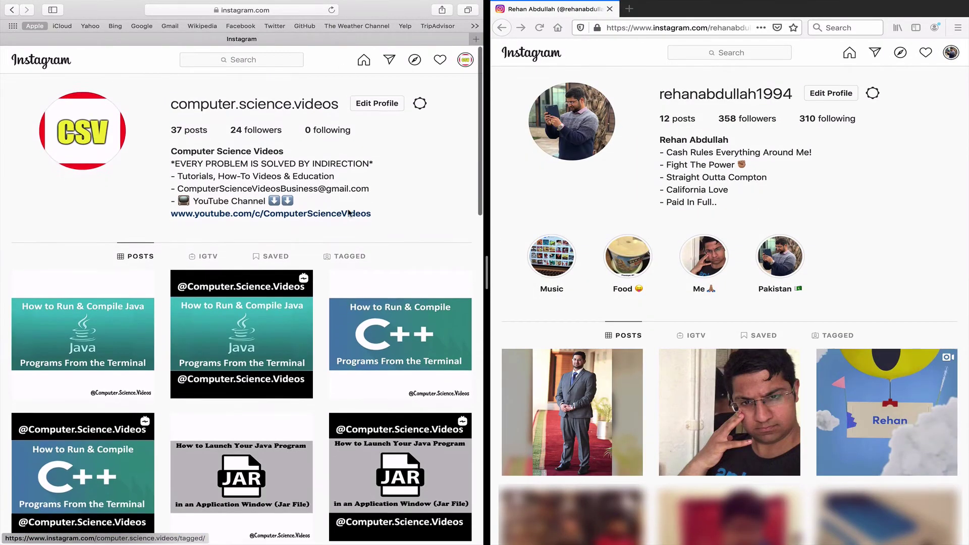
Search 'computer sc', open the #computerscience hashtag page, then return to the left profile
click(268, 60)
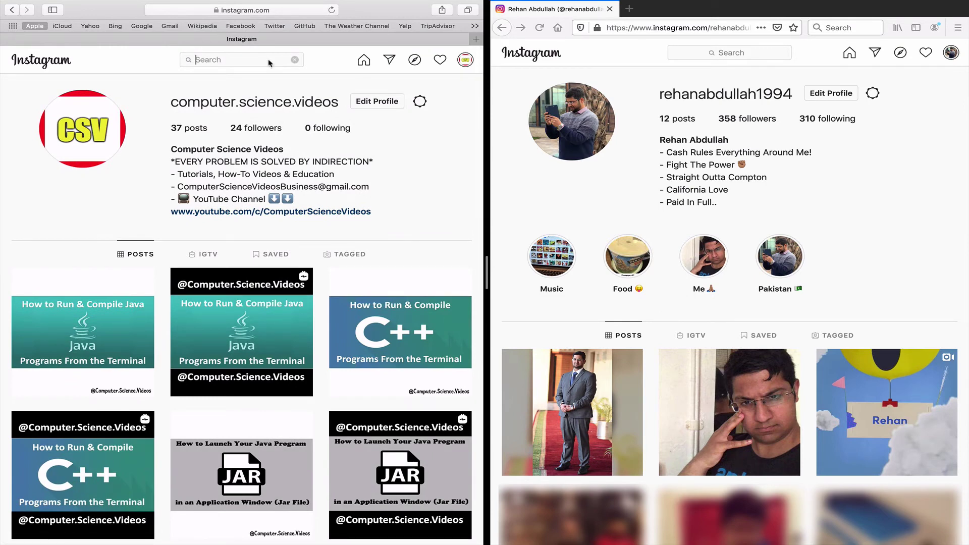
text(computer)
text( sc)
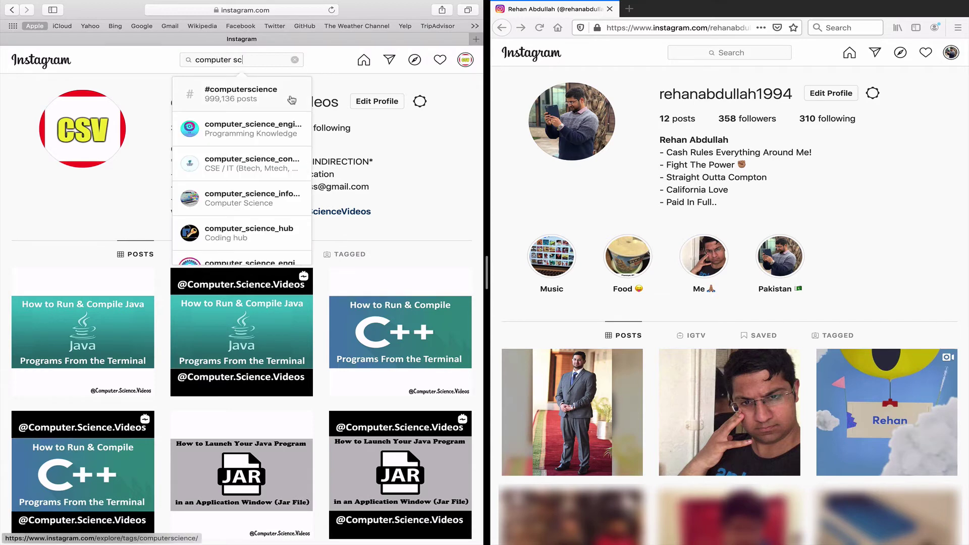
click(292, 99)
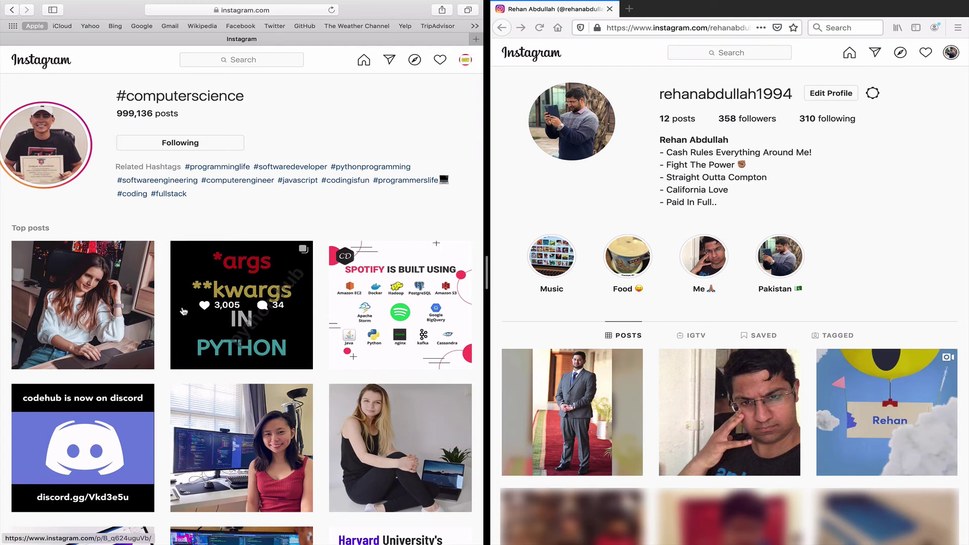
click(465, 60)
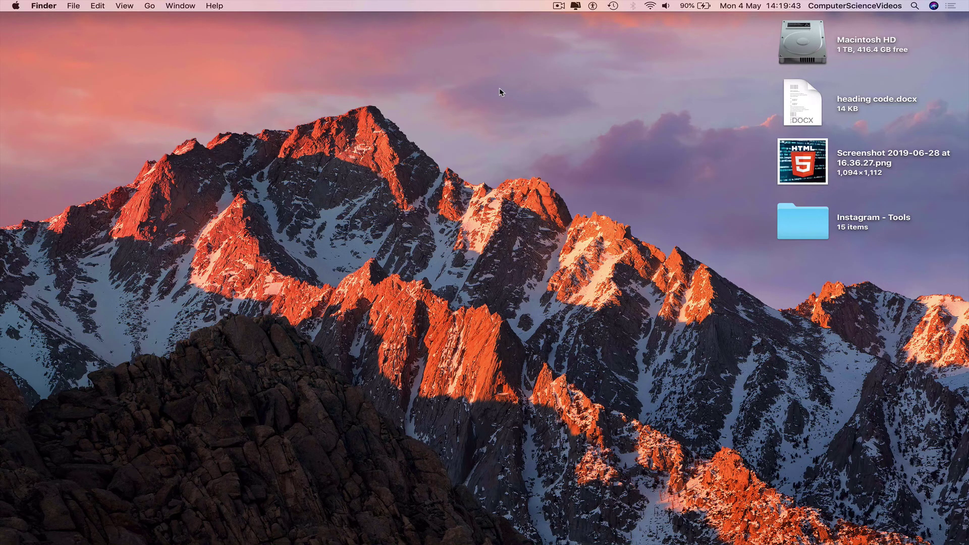